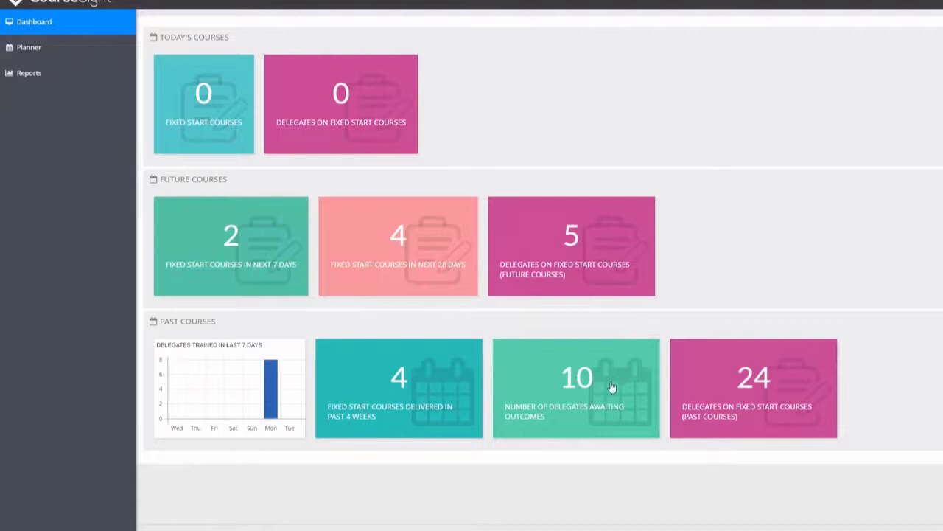
Step: View the report of delegates awaiting outcomes, then open the list of available reports
left_click(572, 396)
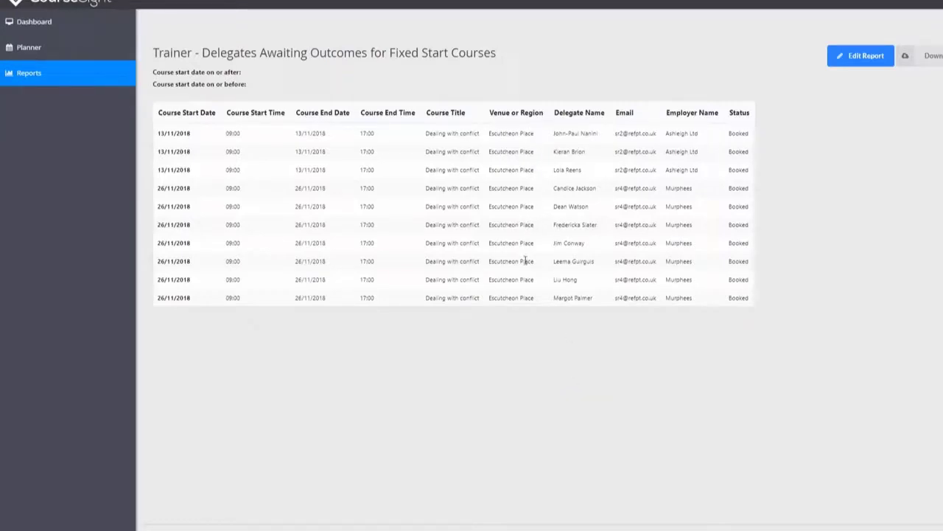
left_click(62, 74)
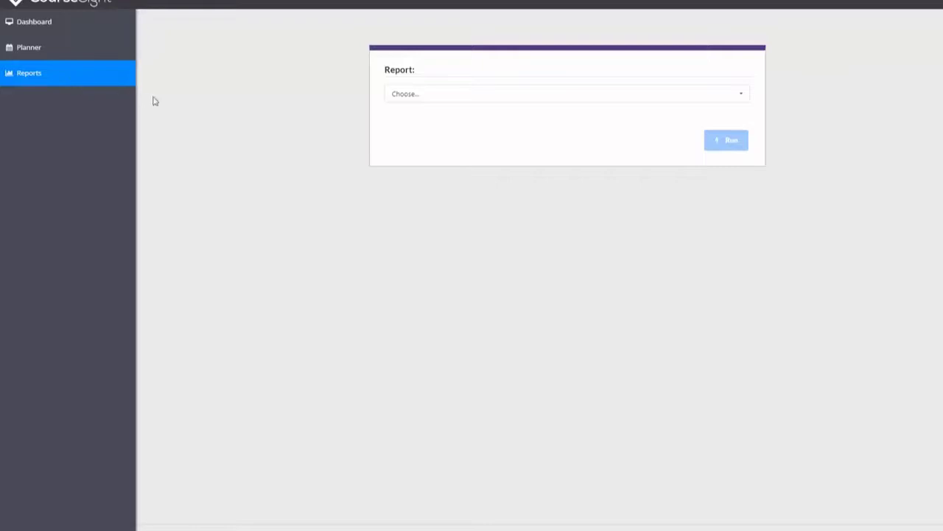
left_click(425, 102)
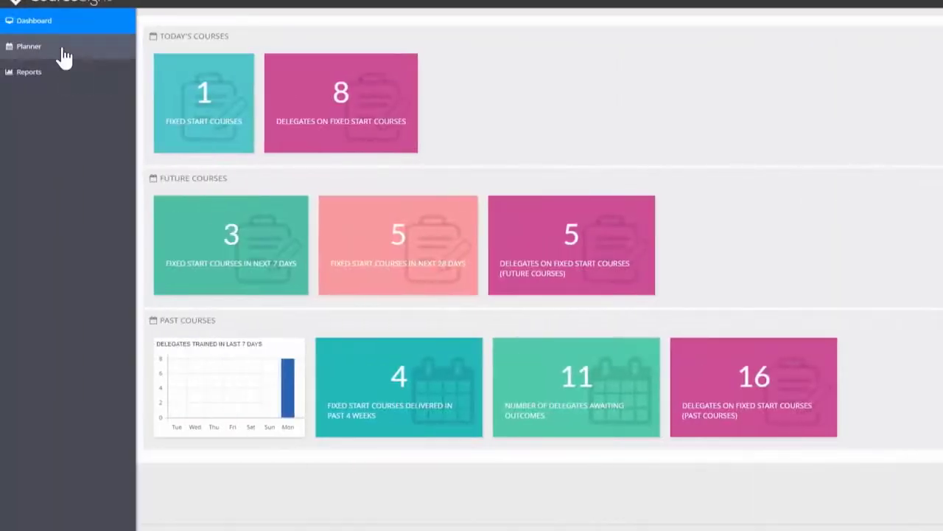
Step: Check the course summaries in the November 2018 planner and open the Dealing with conflict course on 30 November
left_click(63, 49)
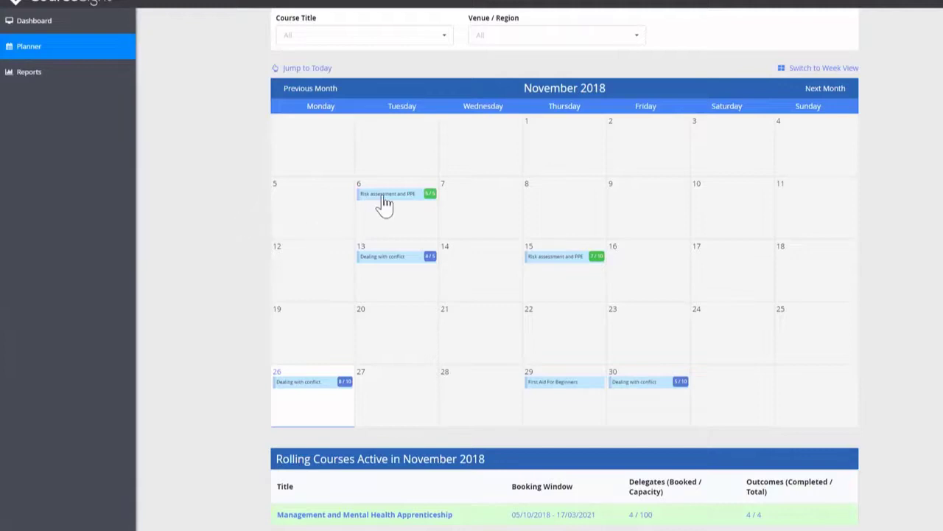
mouse_move(384, 204)
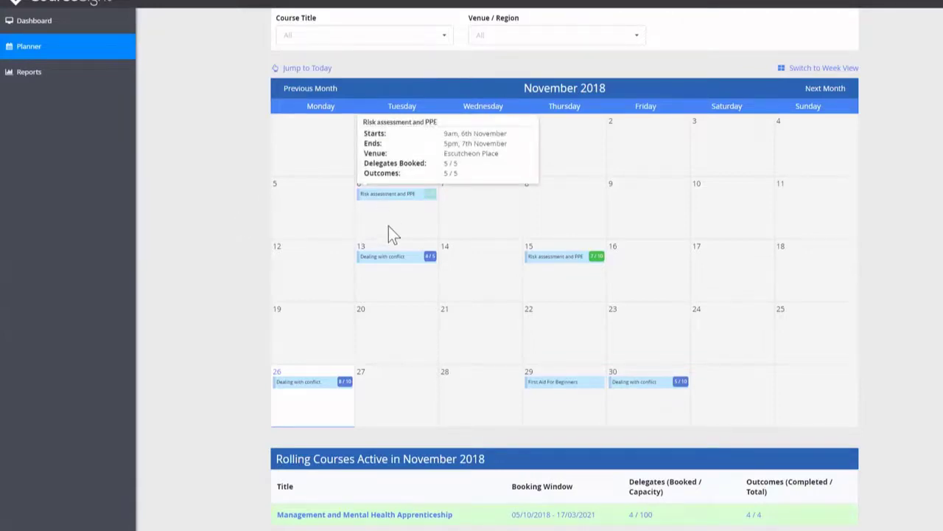
mouse_move(393, 267)
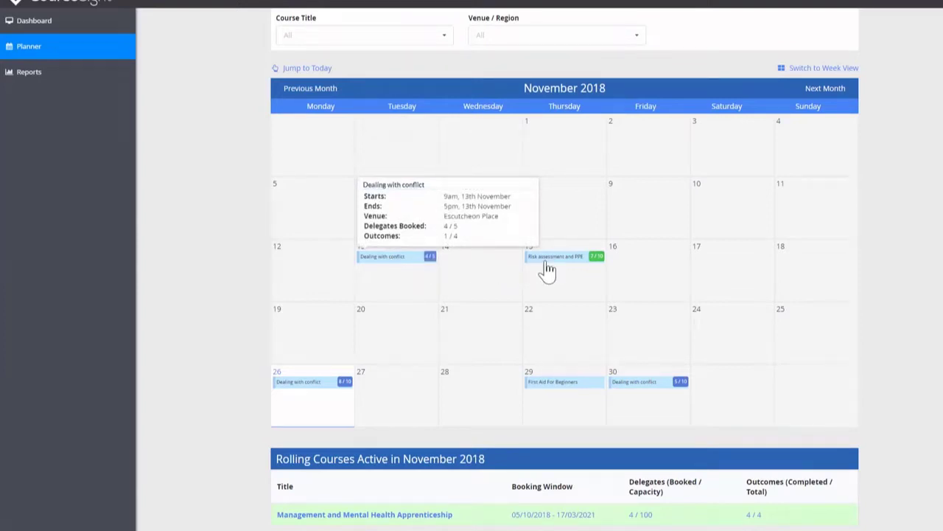
mouse_move(548, 269)
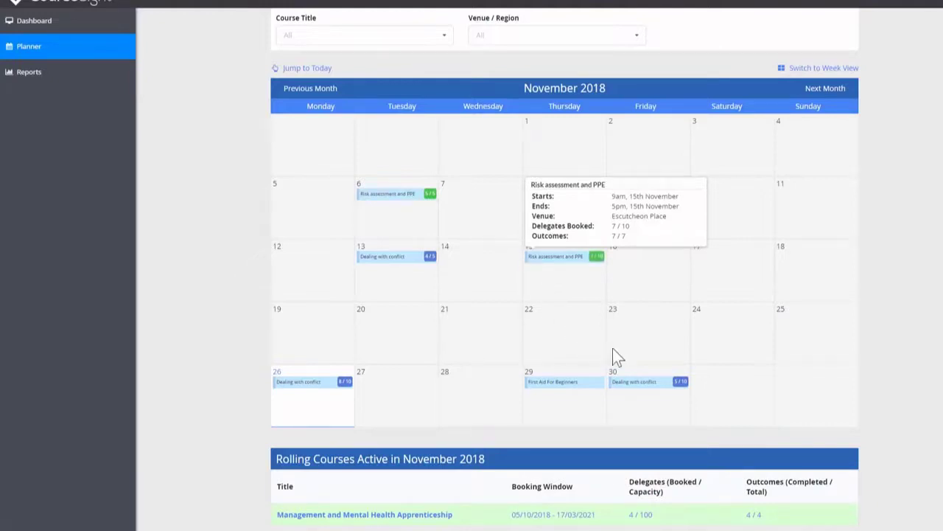
left_click(638, 392)
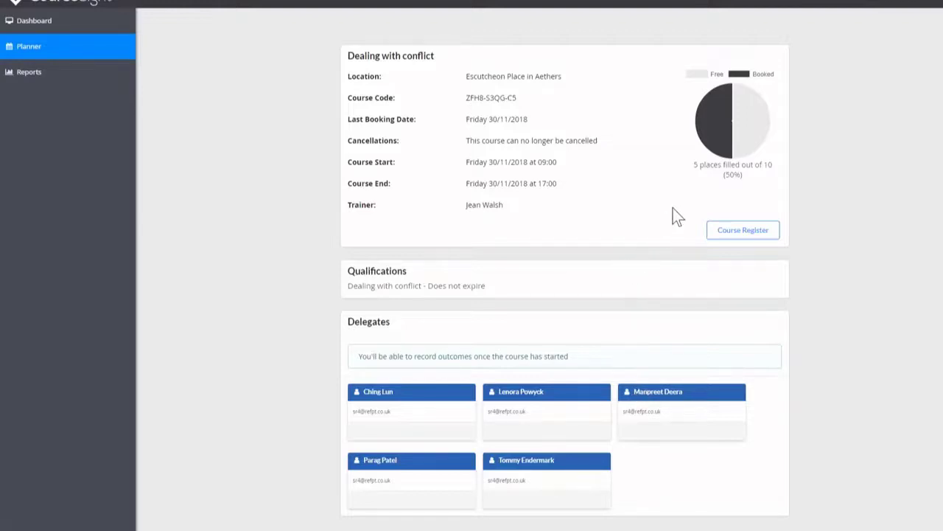
Step: Review the course register for the 30 November Dealing with conflict course without printing it, and return to the course details
mouse_move(725, 151)
left_click(733, 234)
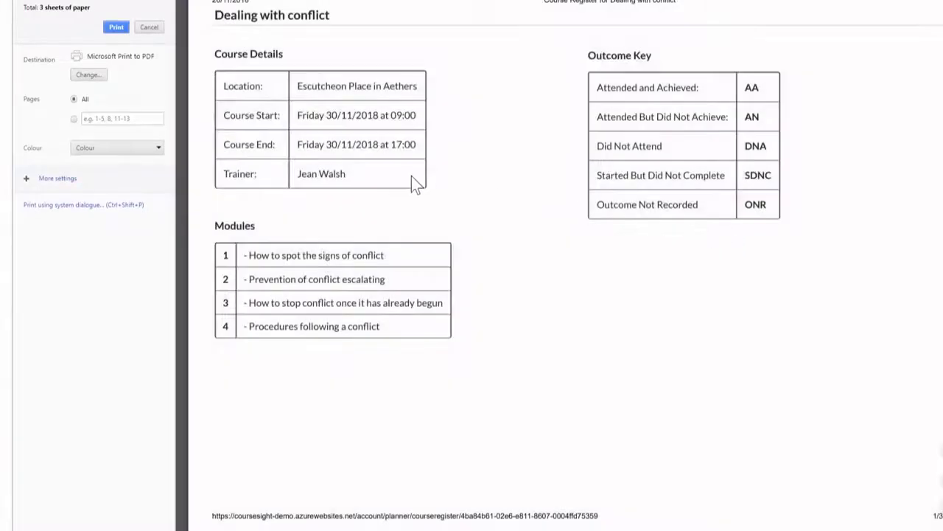
left_click(150, 28)
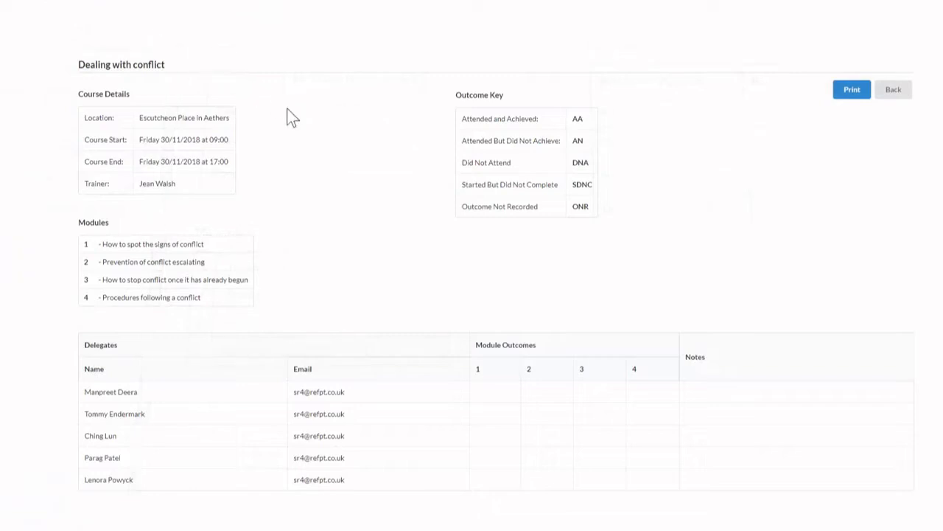
scroll(342, 225, "down", 1)
scroll(342, 224, "down", 1)
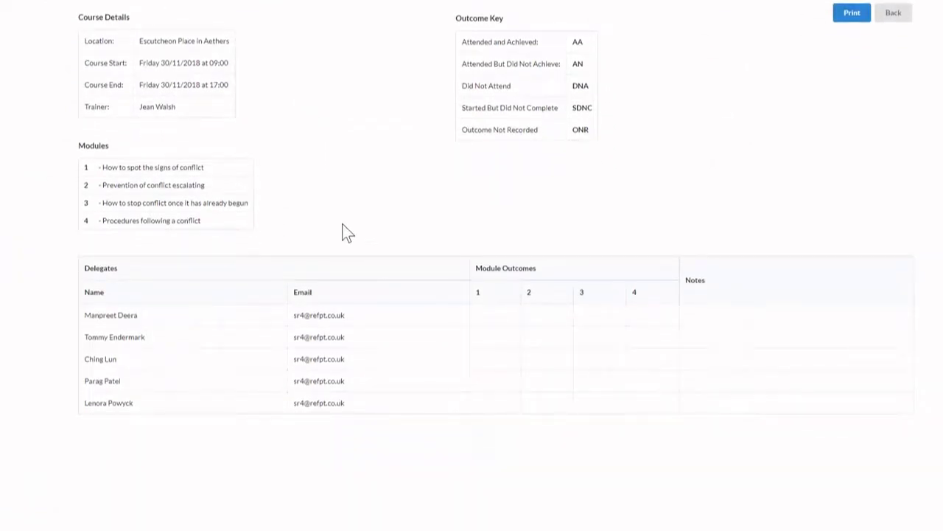
scroll(342, 225, "up", 1)
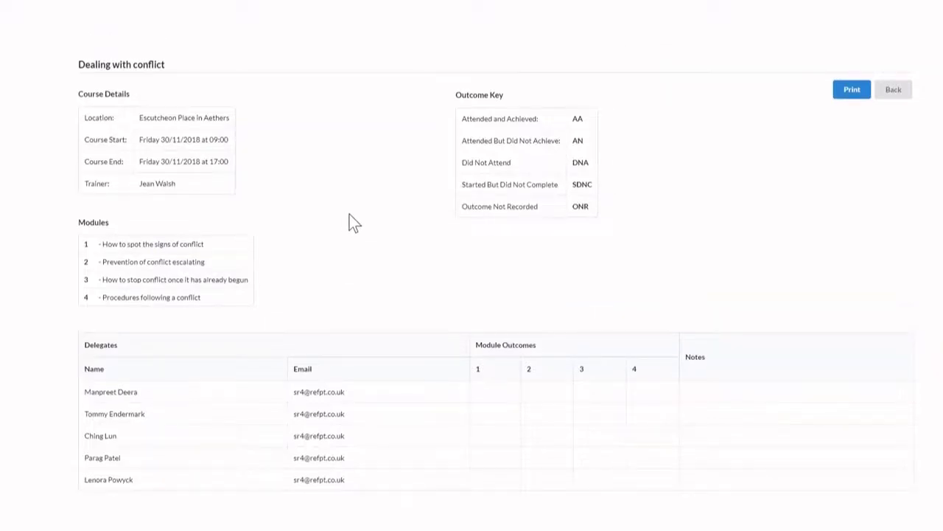
left_click(893, 90)
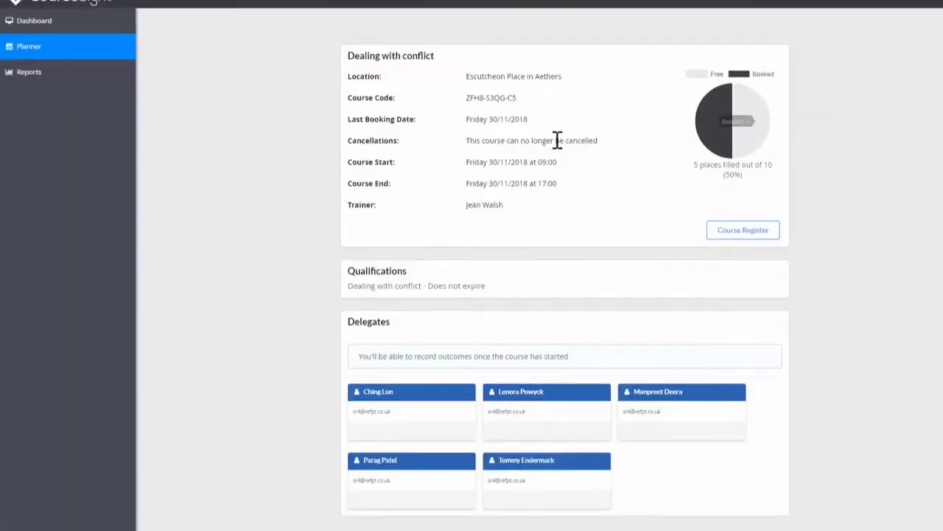
Step: Open the 26 November Dealing with conflict course from the planner at the first delegate's outcomes
left_click(118, 55)
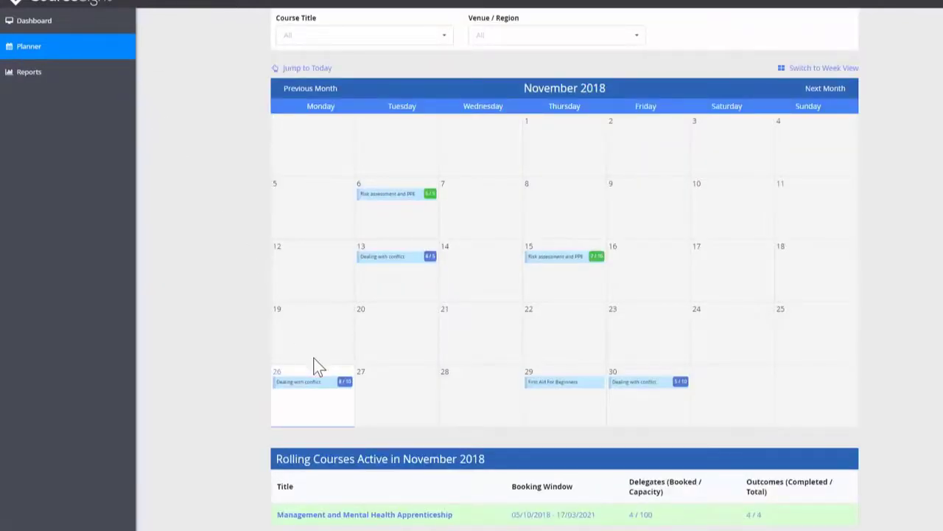
mouse_move(315, 389)
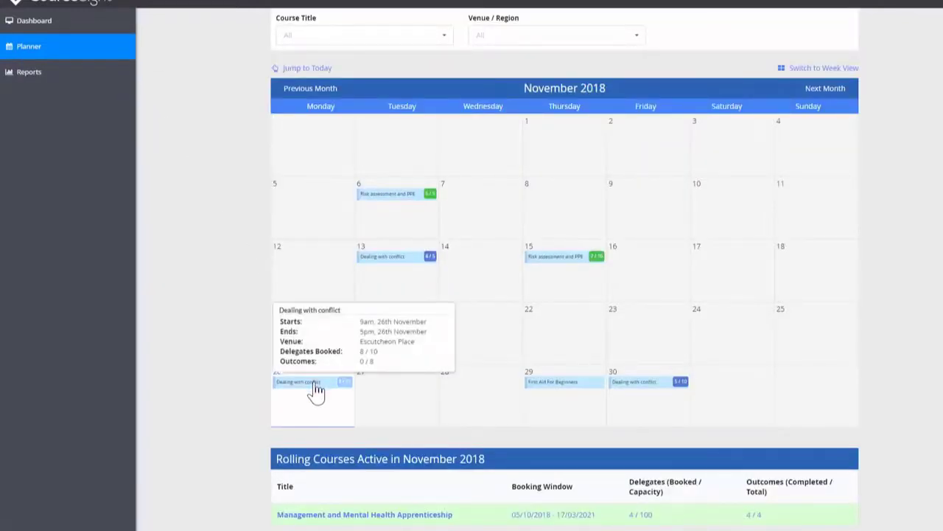
left_click(315, 391)
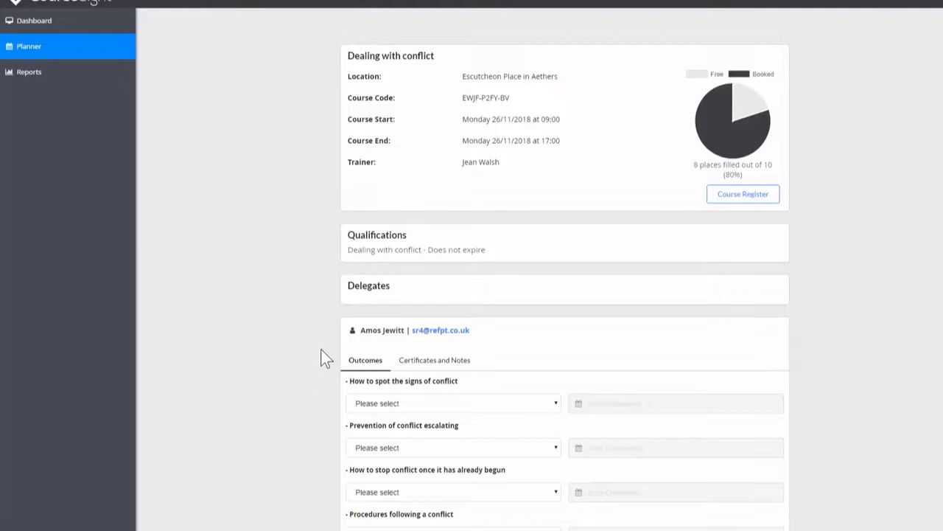
scroll(324, 308, "down", 3)
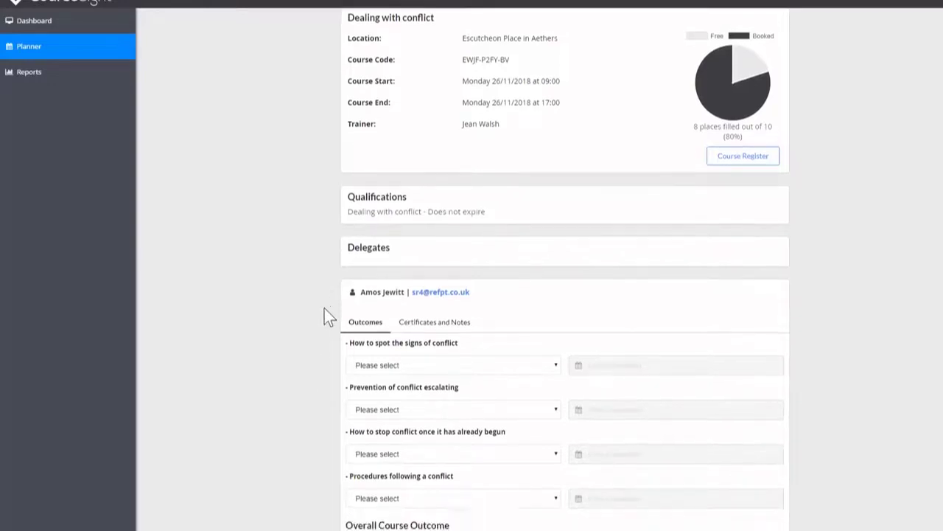
scroll(324, 308, "down", 2)
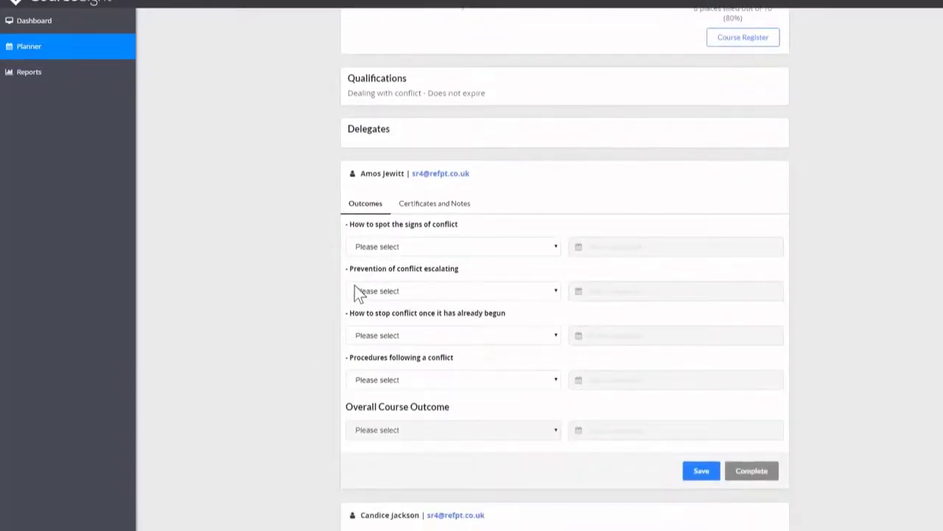
Step: Record "Attended and achieved" dated 26/11/2018 for the first delegate's "How to spot the signs of conflict" module and save it
left_click(393, 251)
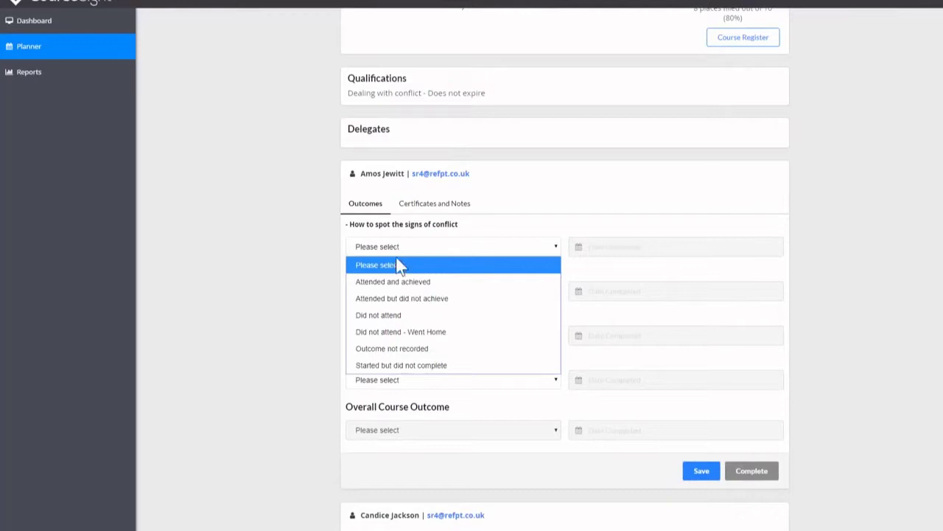
left_click(404, 282)
left_click(594, 245)
left_click(594, 348)
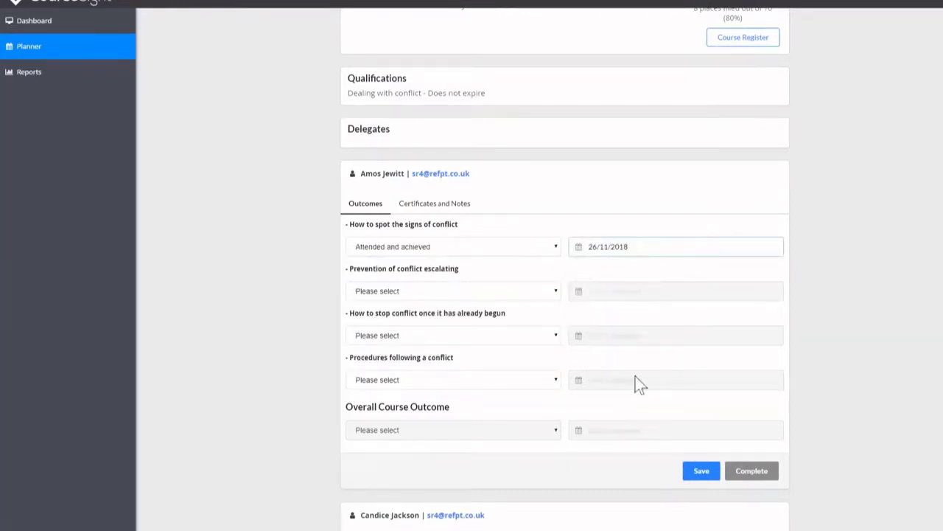
left_click(700, 479)
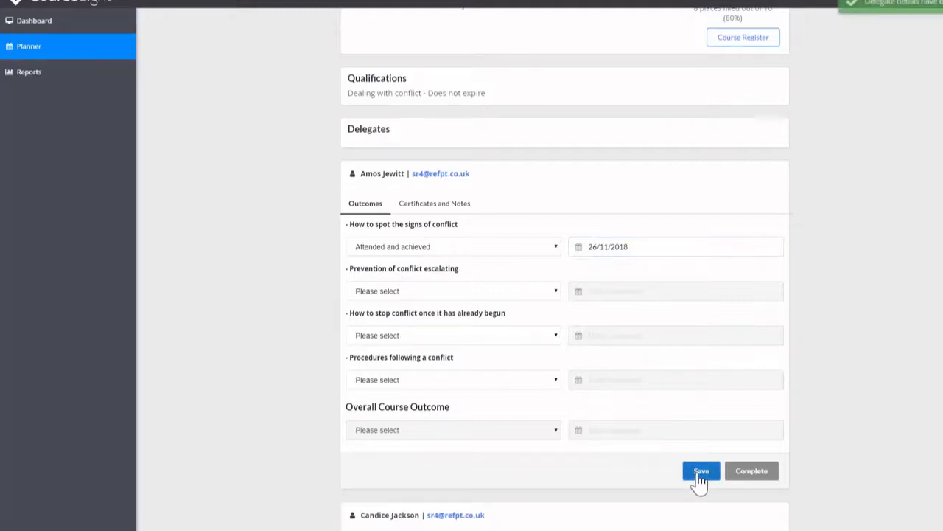
Step: Set "Prevention of conflict escalating" and "How to stop conflict once it has already begun" to "Attended and achieved", both dated 26/11/2018
left_click(485, 291)
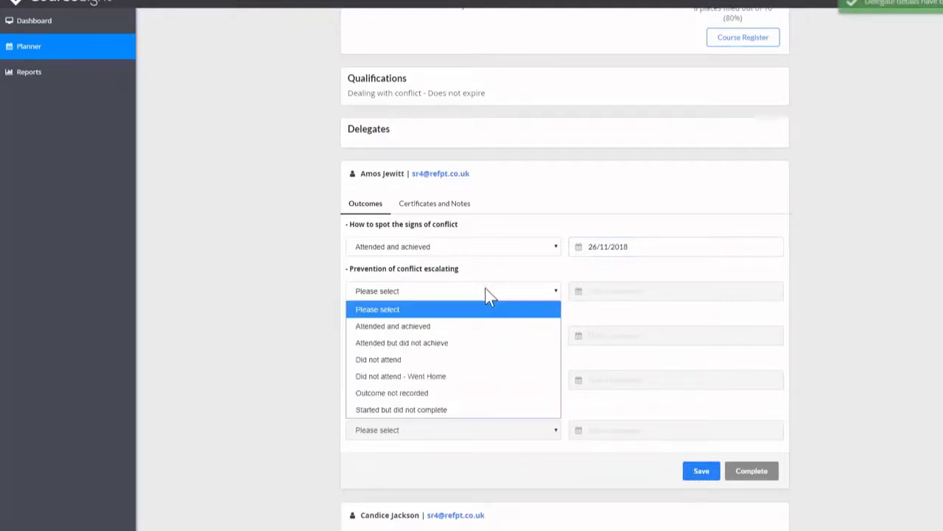
left_click(461, 323)
left_click(591, 296)
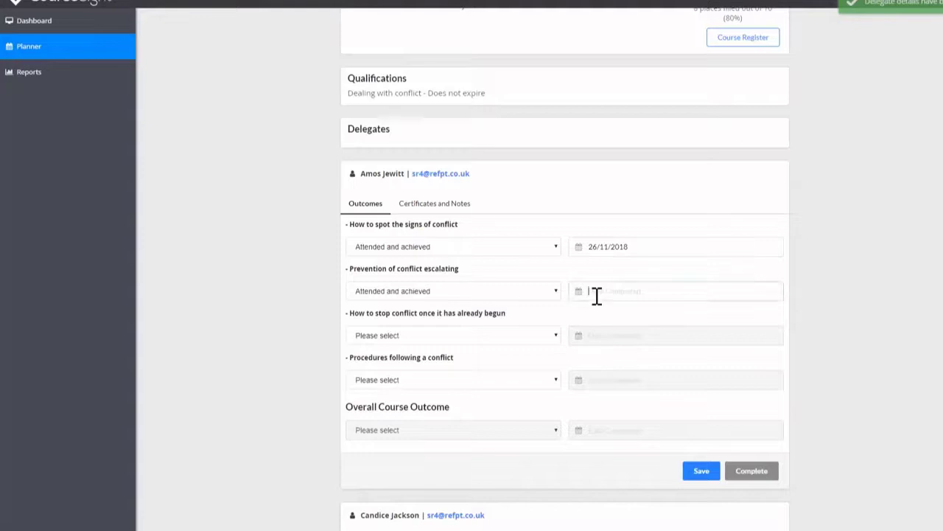
left_click(592, 401)
left_click(513, 337)
left_click(490, 370)
left_click(589, 338)
left_click(591, 432)
Step: Set the "Procedures following a conflict" module to "Attended and achieved" with completion date 26/11/2018
left_click(494, 378)
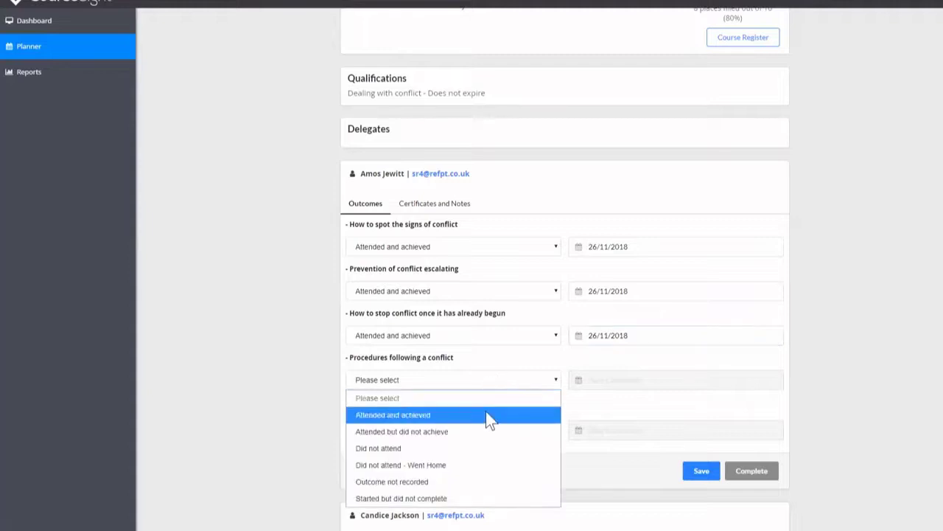
left_click(487, 414)
left_click(600, 382)
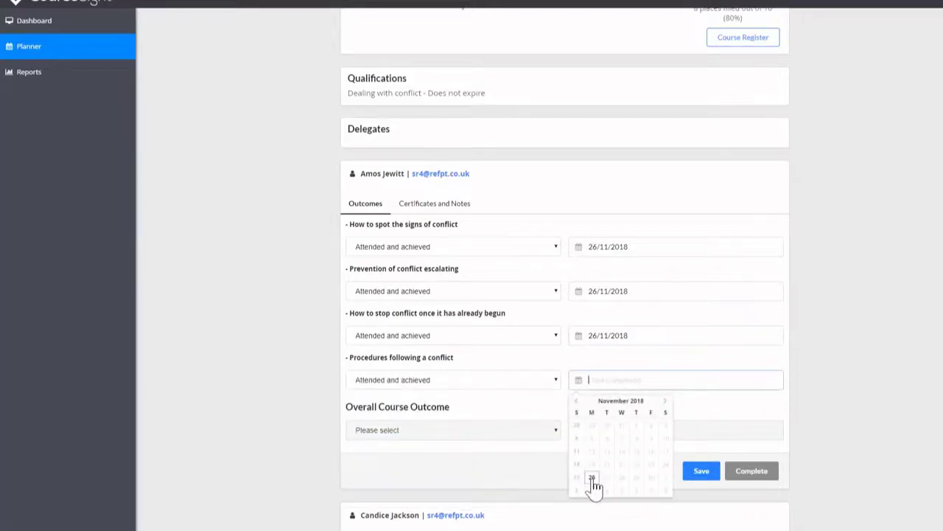
left_click(592, 478)
Step: Set the overall course outcome to "Attended and achieved" dated 26/11/2018 and complete the delegate's record
left_click(508, 432)
left_click(450, 336)
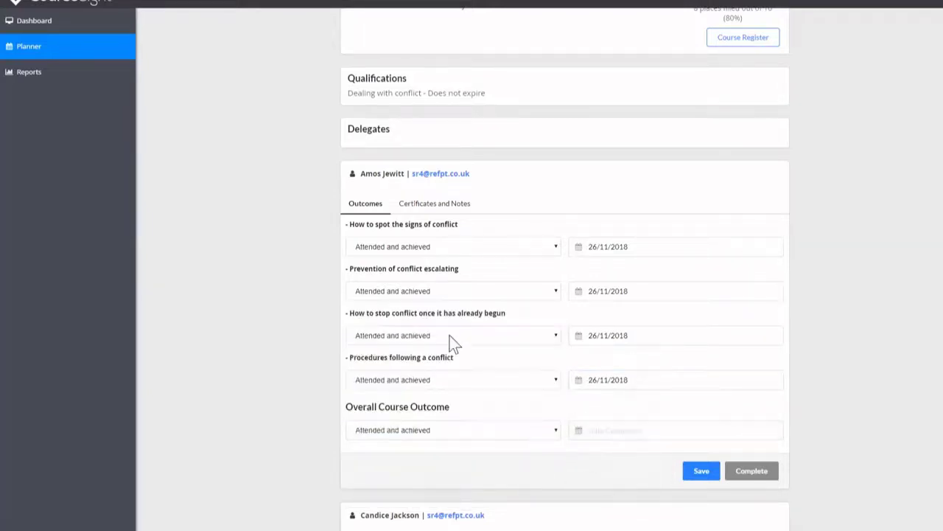
left_click(589, 432)
left_click(592, 526)
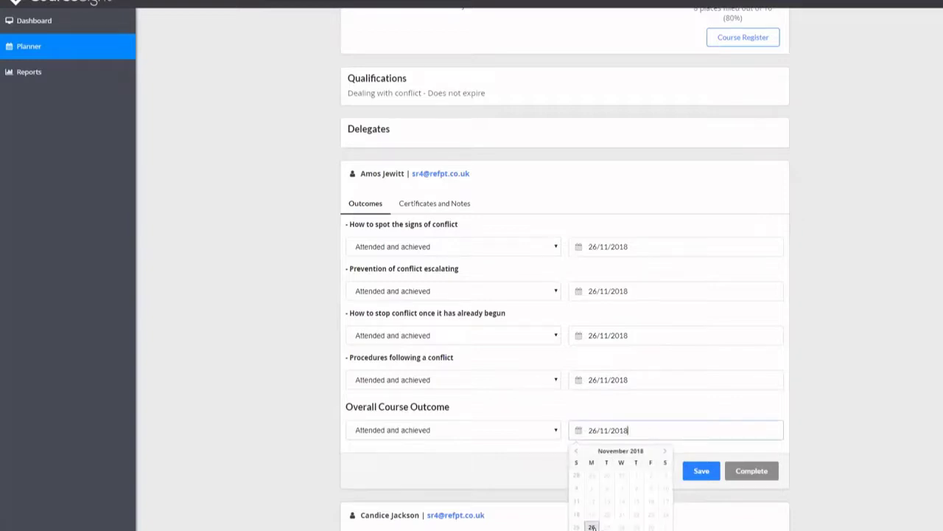
left_click(750, 475)
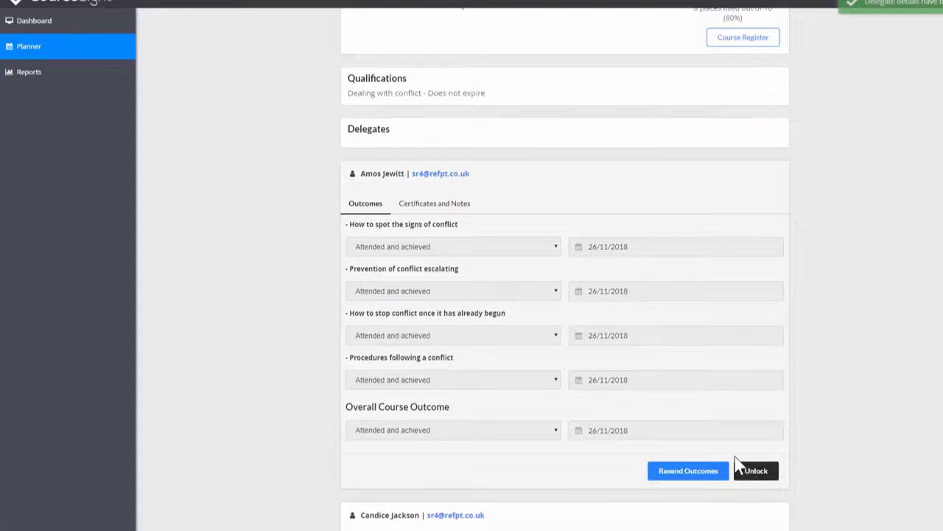
Step: Open the Management and Mental Health Apprenticeship rolling course from the November 2018 planner and review its delegates' outcomes
scroll(613, 405, "up", 2)
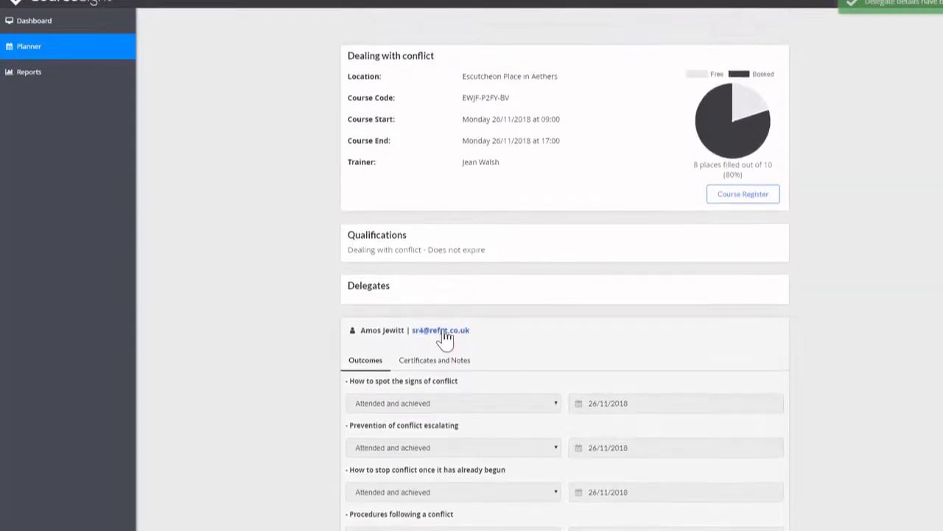
left_click(94, 58)
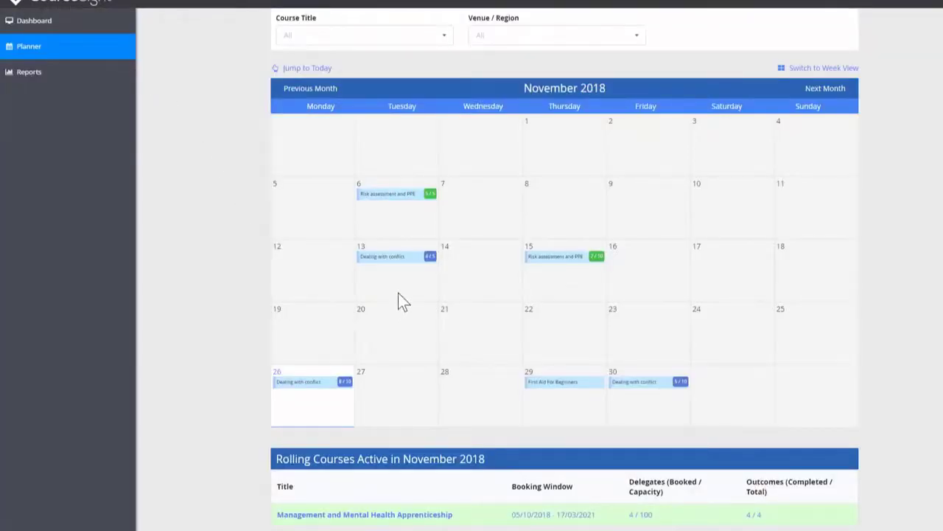
mouse_move(432, 258)
mouse_move(599, 266)
left_click(299, 515)
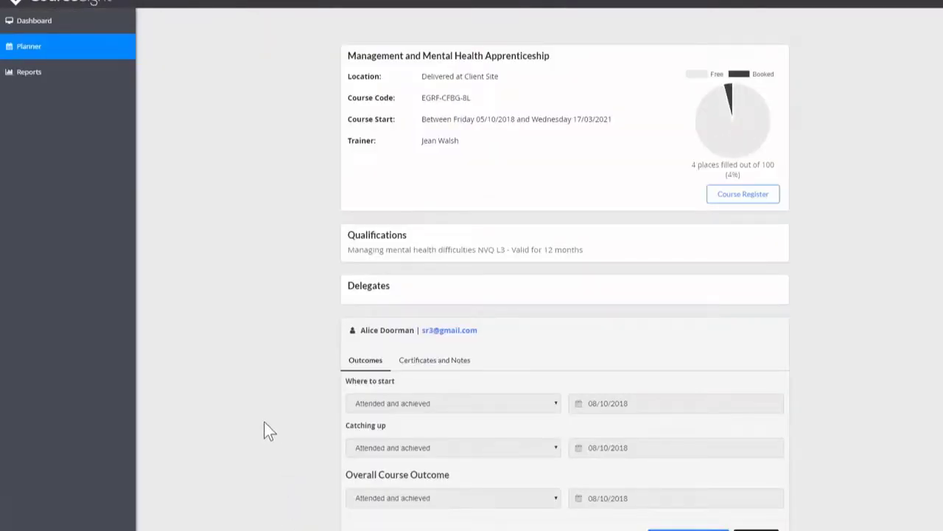
scroll(264, 423, "down", 5)
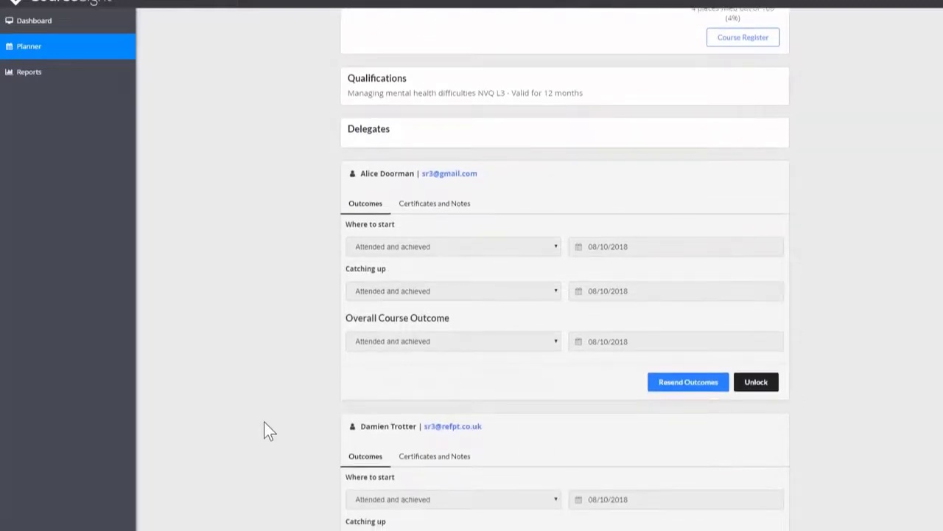
scroll(264, 423, "down", 7)
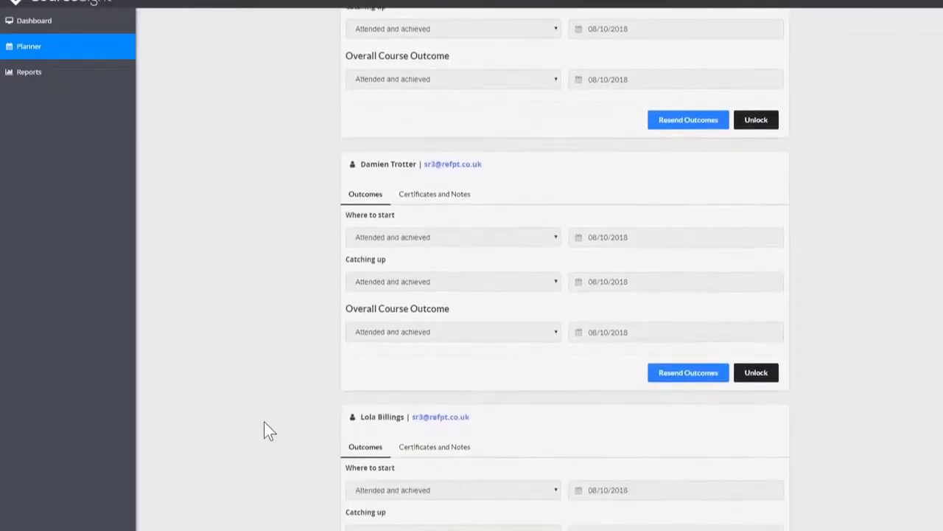
scroll(264, 431, "down", 6)
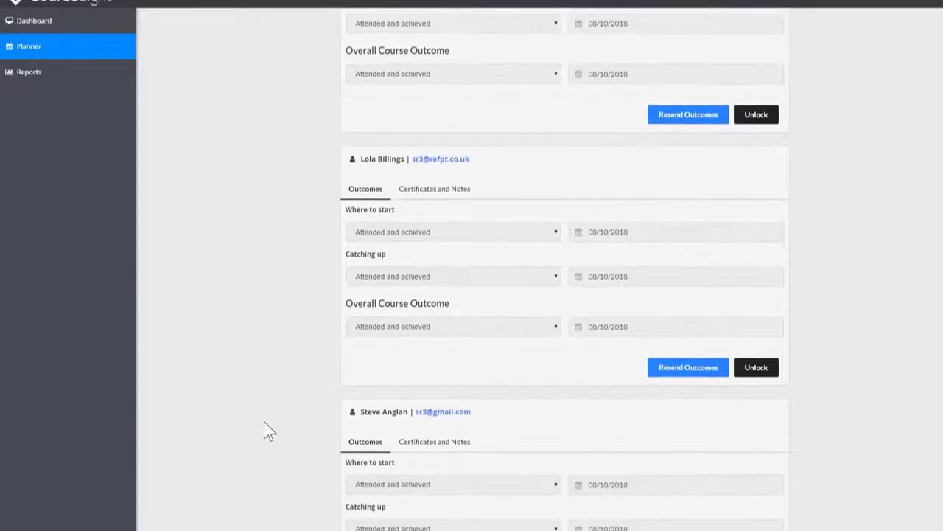
scroll(264, 422, "down", 1)
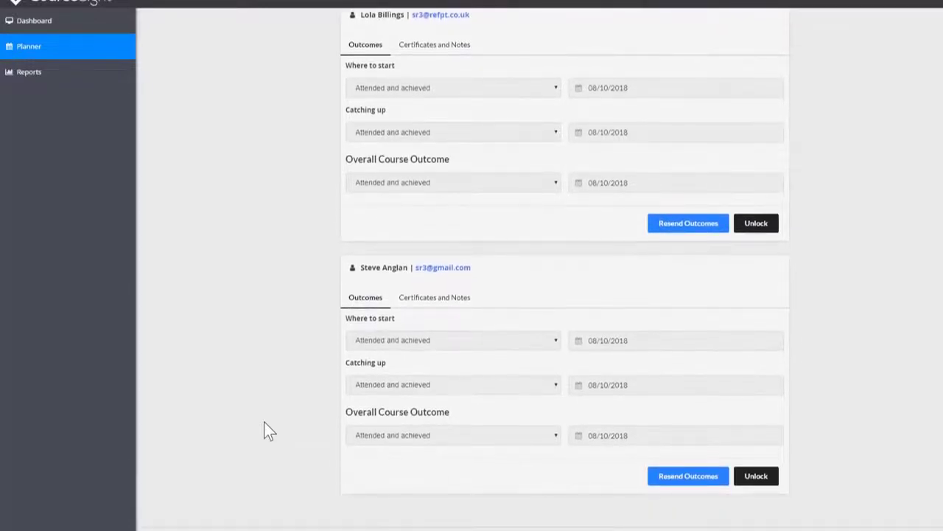
Step: Review the remaining delegates' outcomes back up to the Management and Mental Health Apprenticeship course details and return to the planner
scroll(266, 431, "up", 14)
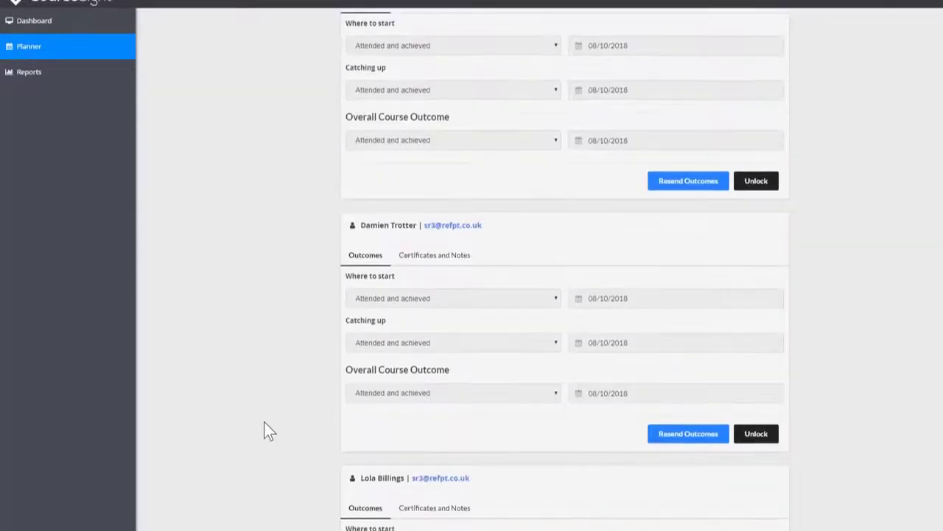
scroll(264, 424, "up", 5)
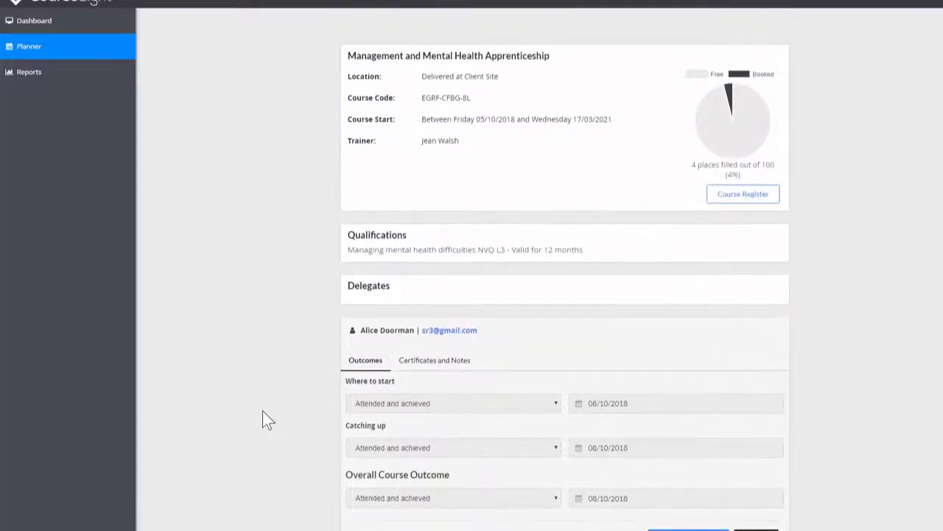
left_click(92, 54)
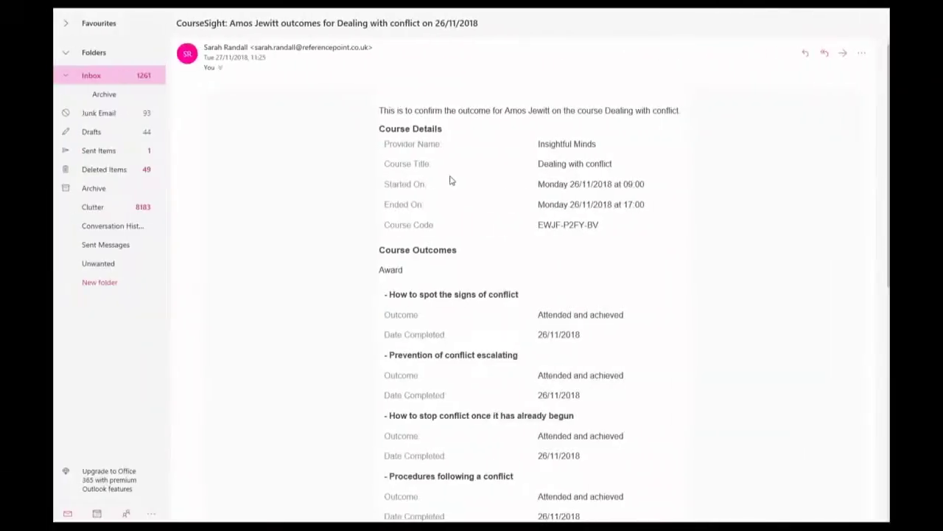
Step: Read through the delegate's outcome confirmation email for Dealing with conflict, covering course details, module outcomes, overall outcome and awarded qualifications
scroll(449, 181, "down", 3)
scroll(449, 182, "down", 5)
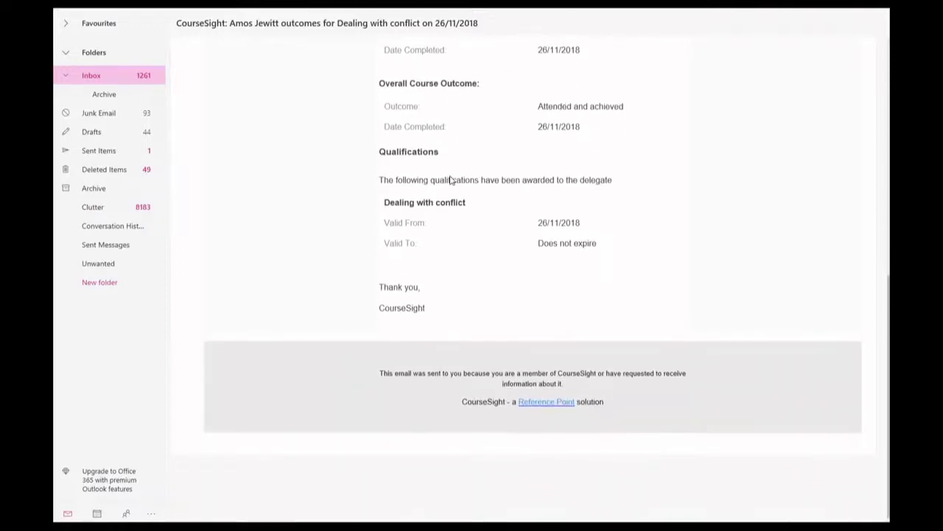
scroll(448, 182, "up", 4)
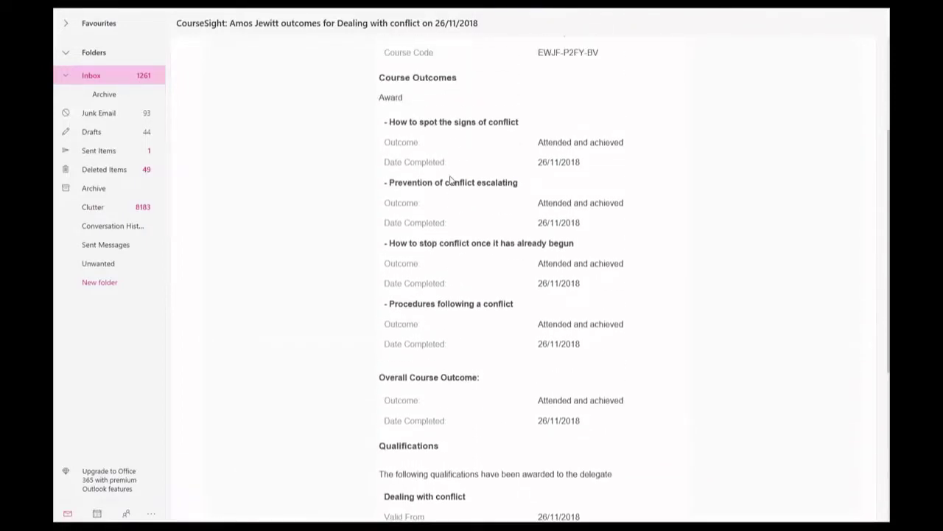
scroll(451, 180, "up", 1)
scroll(451, 180, "up", 2)
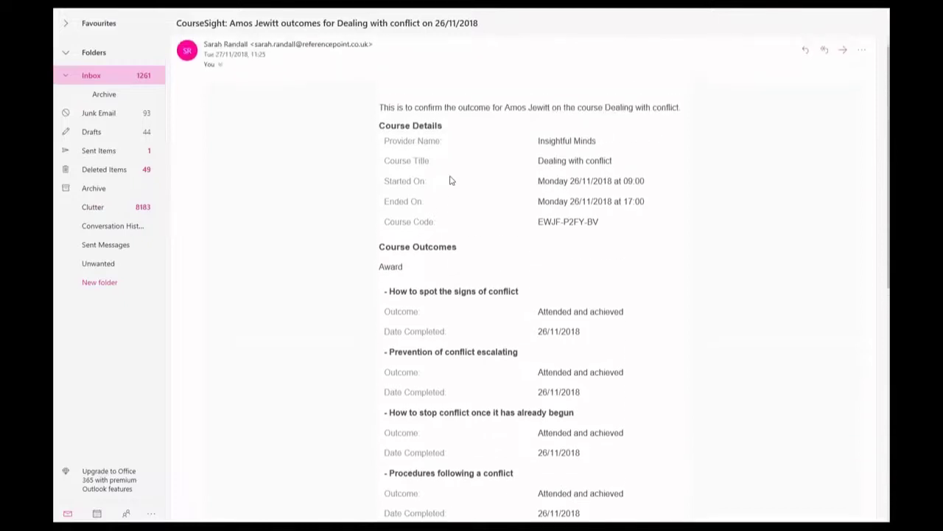